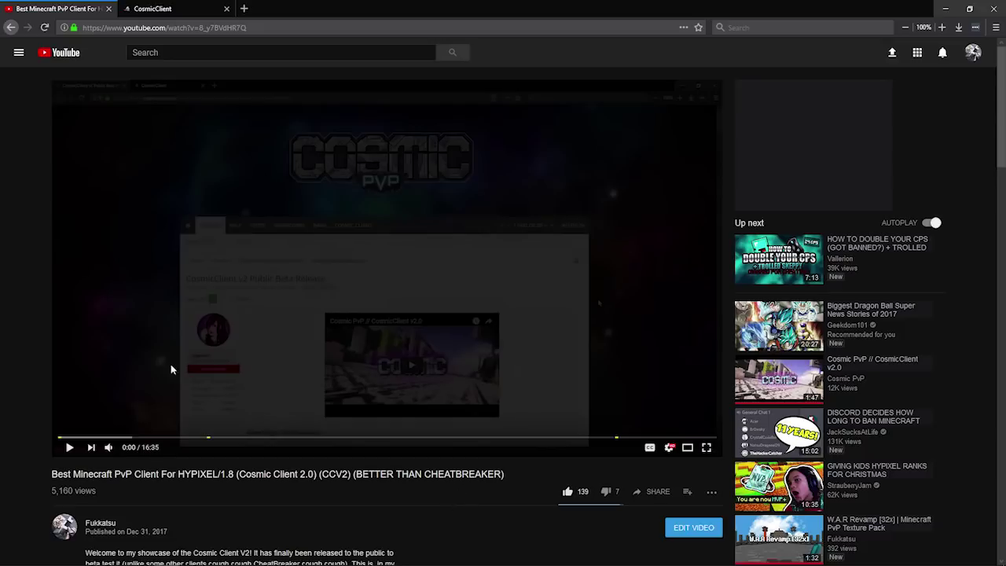
Step: Scroll through the YouTube video description, then switch to the Cosmic Client website tab
{"action": "scroll", "coordinate": [427, 180], "scroll_direction": "down", "scroll_amount": 5}
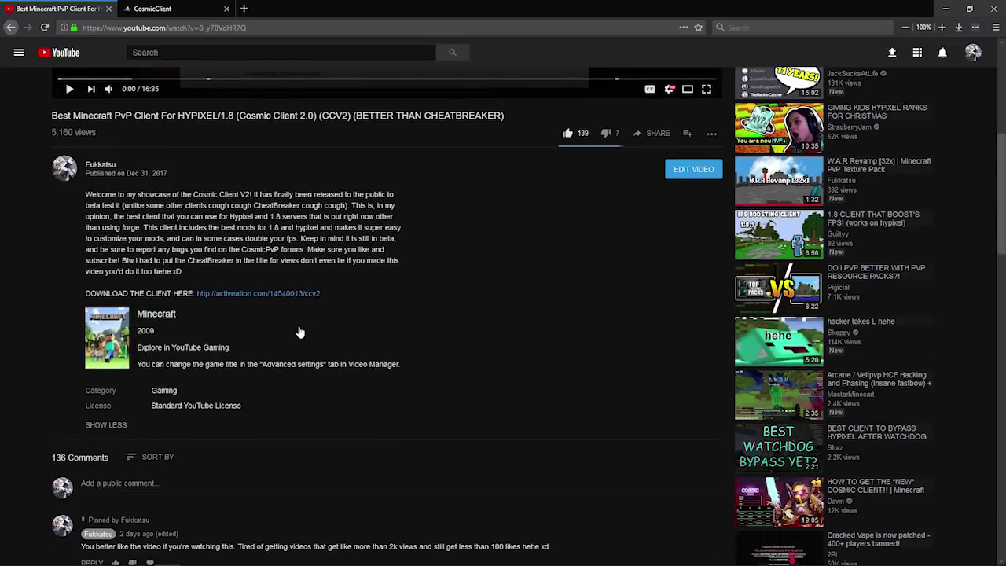
{"action": "scroll", "coordinate": [350, 302], "scroll_direction": "up", "scroll_amount": 2}
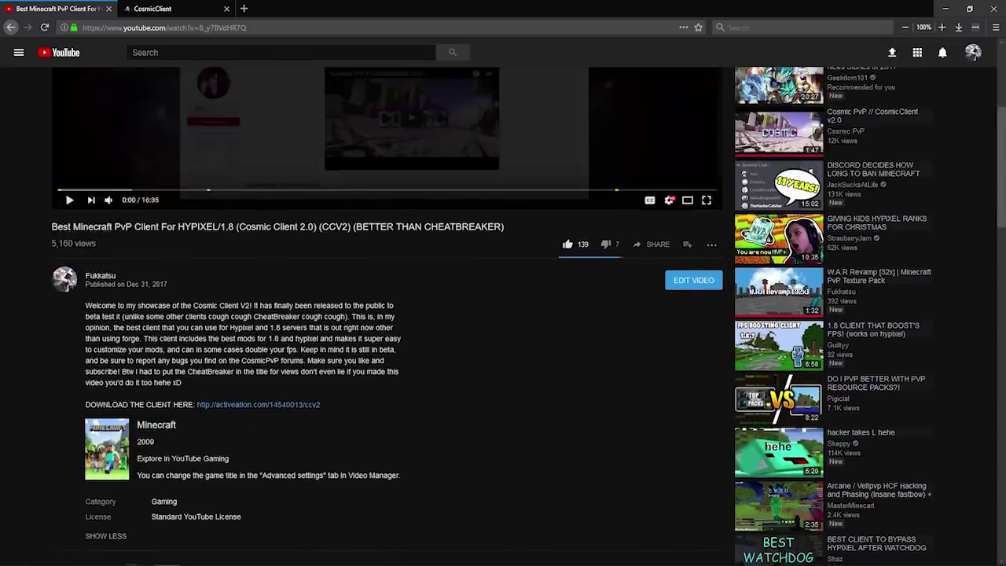
{"action": "scroll", "coordinate": [350, 301], "scroll_direction": "up", "scroll_amount": 3}
{"action": "left_click", "coordinate": [159, 7]}
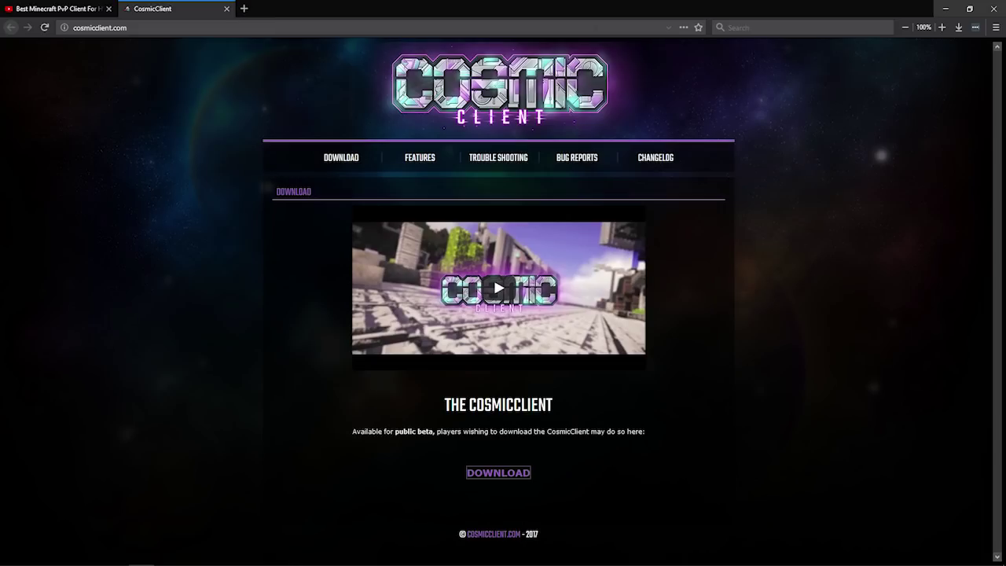
Step: Download Launcher-1.8.9.jar (1.6 MB) from cosmicclient.com and save it to disk
{"action": "left_click", "coordinate": [98, 27]}
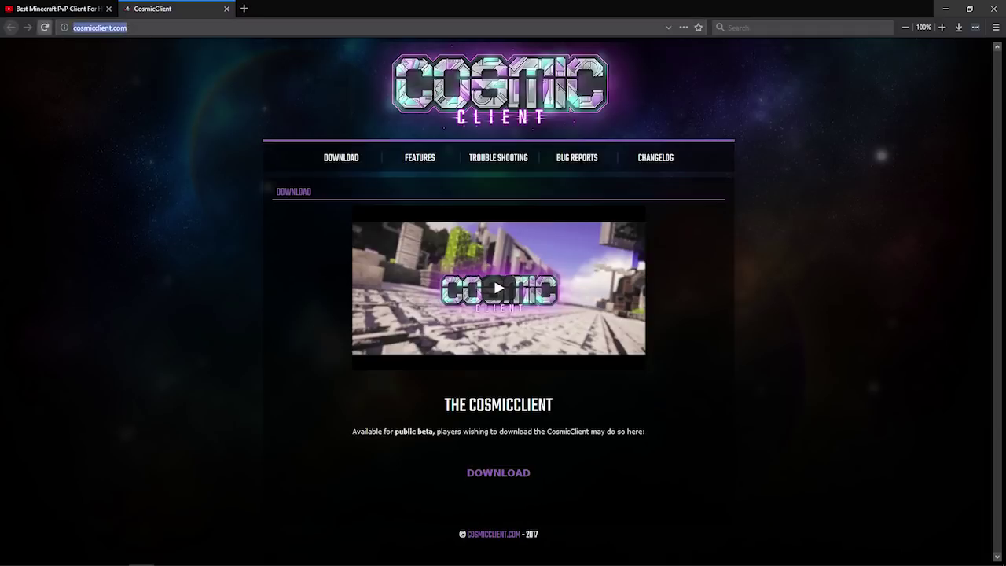
{"action": "left_click", "coordinate": [127, 28]}
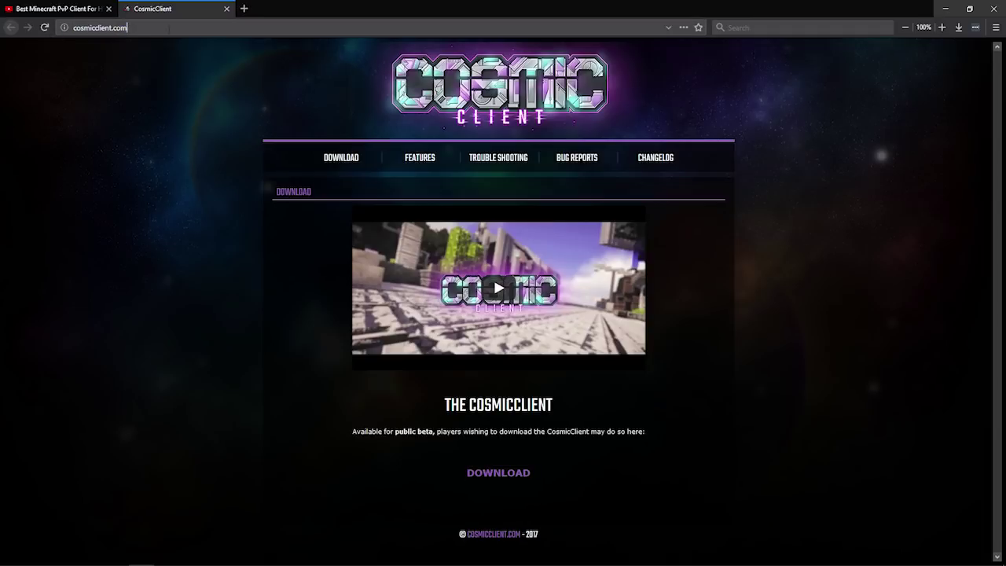
{"action": "left_click", "coordinate": [500, 474]}
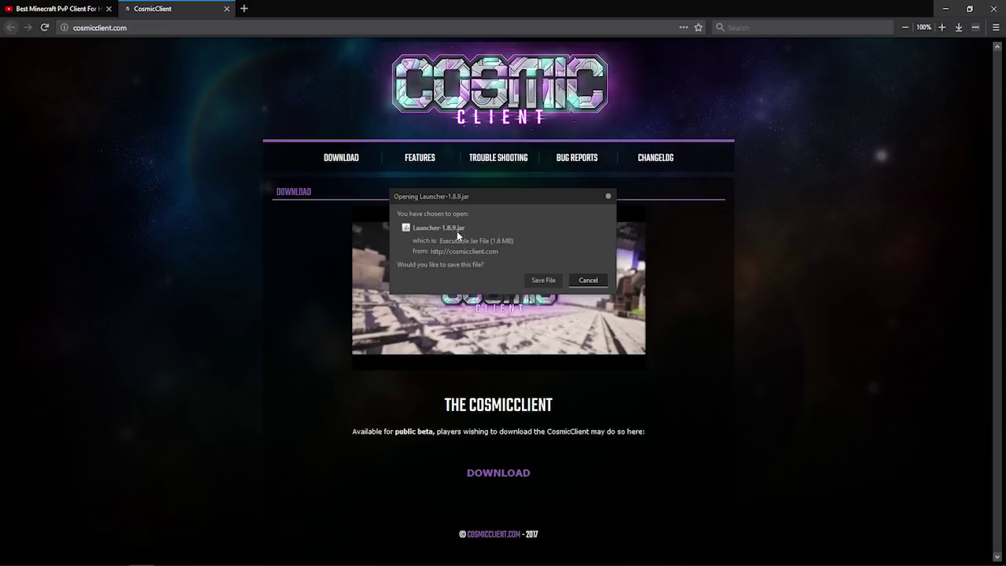
{"action": "left_click", "coordinate": [541, 281]}
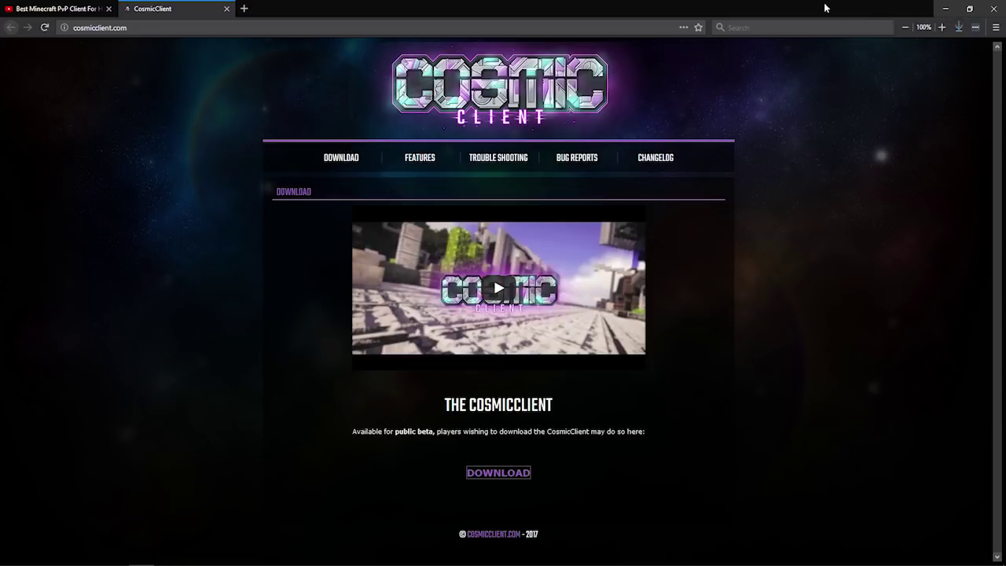
Step: Create a new desktop folder named 'cosmic client 2.0'
{"action": "left_click_drag", "start_coordinate": [824, 7], "coordinate": [617, 81]}
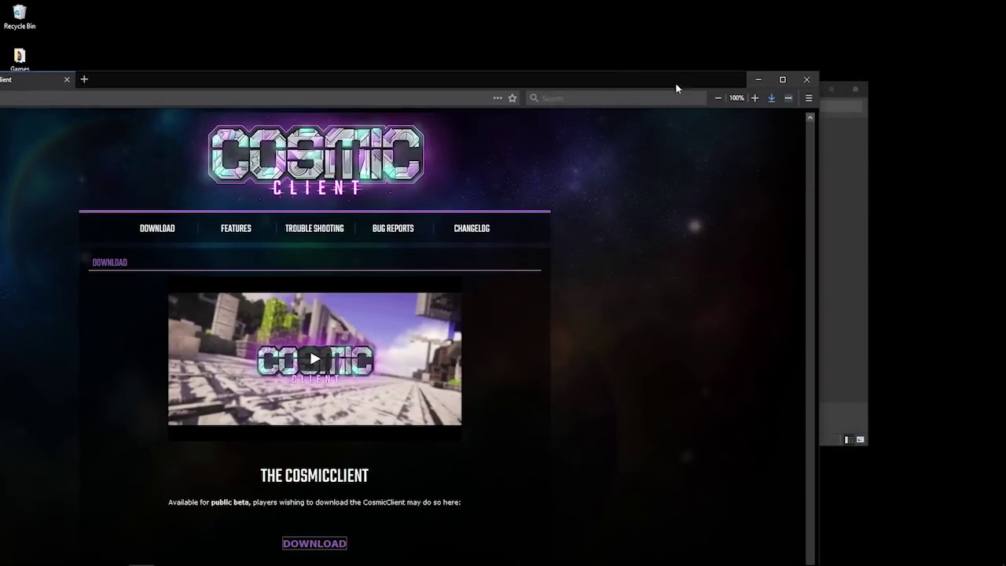
{"action": "right_click", "coordinate": [943, 161]}
{"action": "mouse_move", "coordinate": [914, 272]}
{"action": "left_click", "coordinate": [833, 270]}
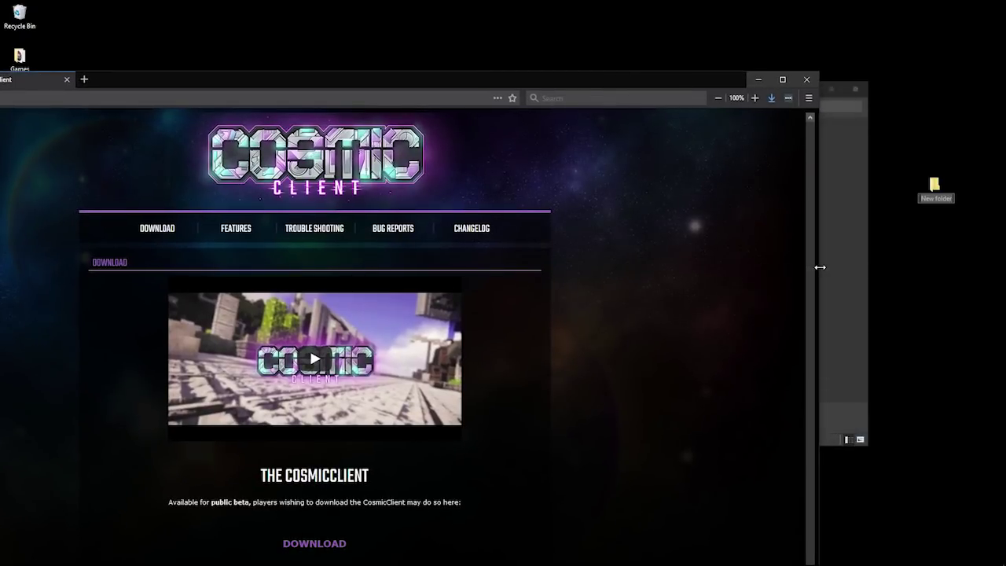
{"action": "type", "text": "cosmic client 2"}
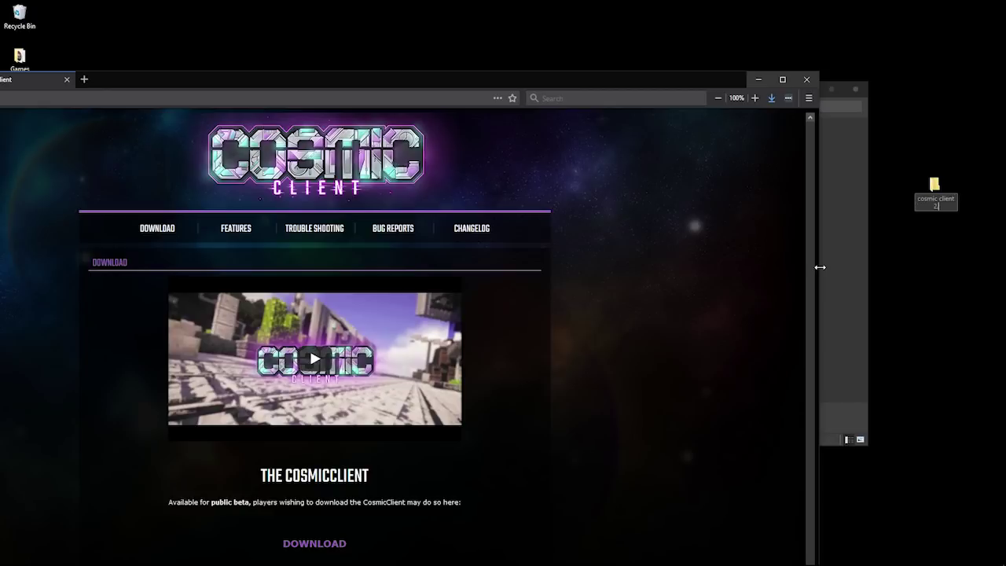
{"action": "type", "text": ".0"}
{"action": "key", "text": "Return"}
Step: Move Launcher-1.8.9.jar from Firefox's downloads into the cosmic client 2.0 folder and close Firefox
{"action": "left_click", "coordinate": [771, 97]}
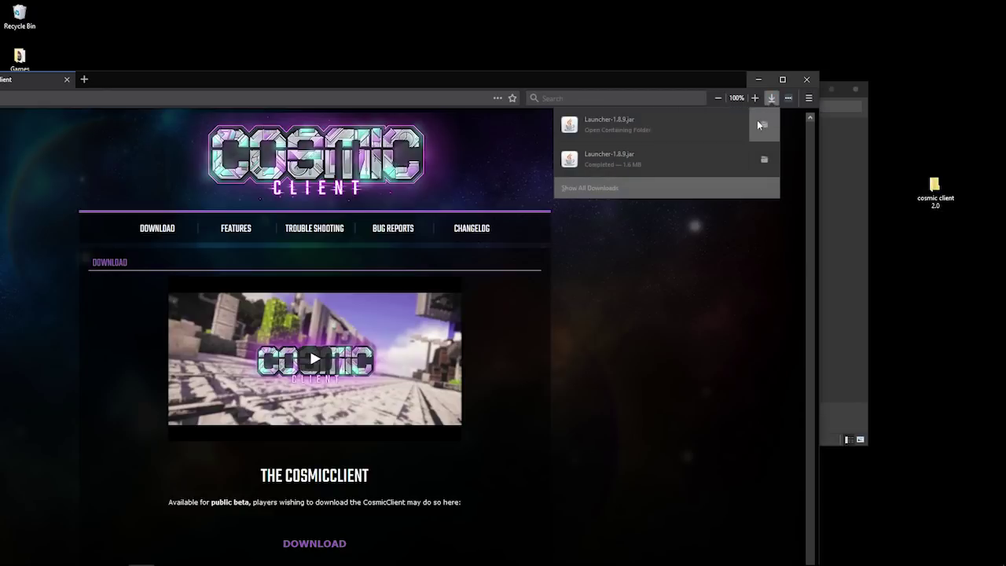
{"action": "left_click_drag", "start_coordinate": [634, 125], "coordinate": [940, 195]}
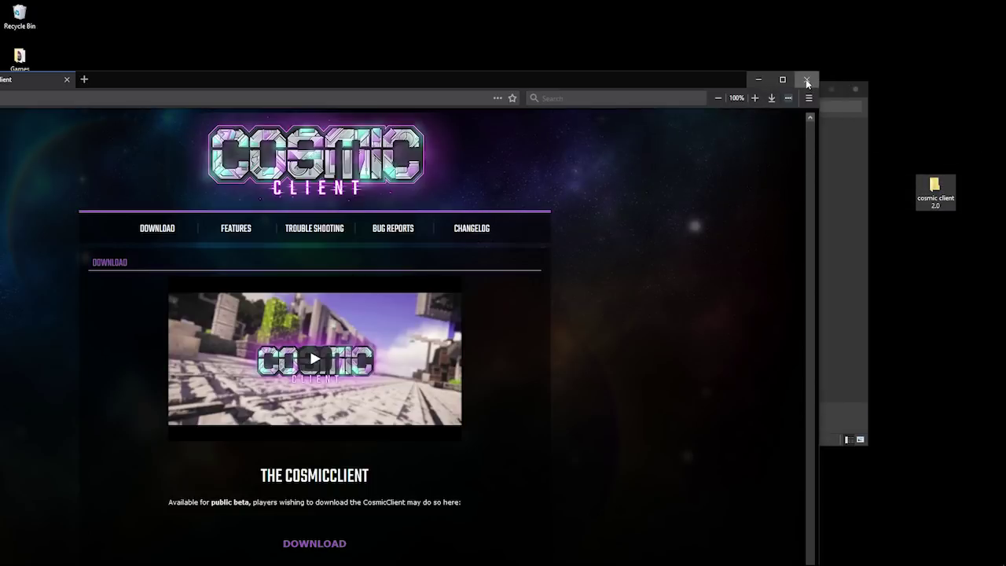
{"action": "left_click", "coordinate": [807, 84]}
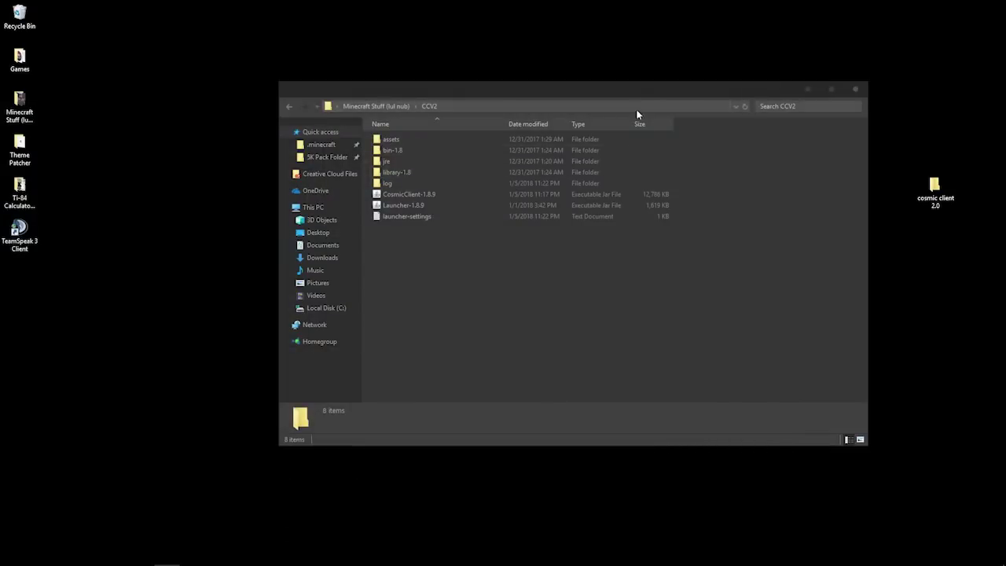
Step: Close the CCV2 window and run Launcher-1.8.9 from the cosmic client 2.0 folder
{"action": "left_click_drag", "start_coordinate": [784, 93], "coordinate": [658, 92]}
{"action": "left_click", "coordinate": [645, 87]}
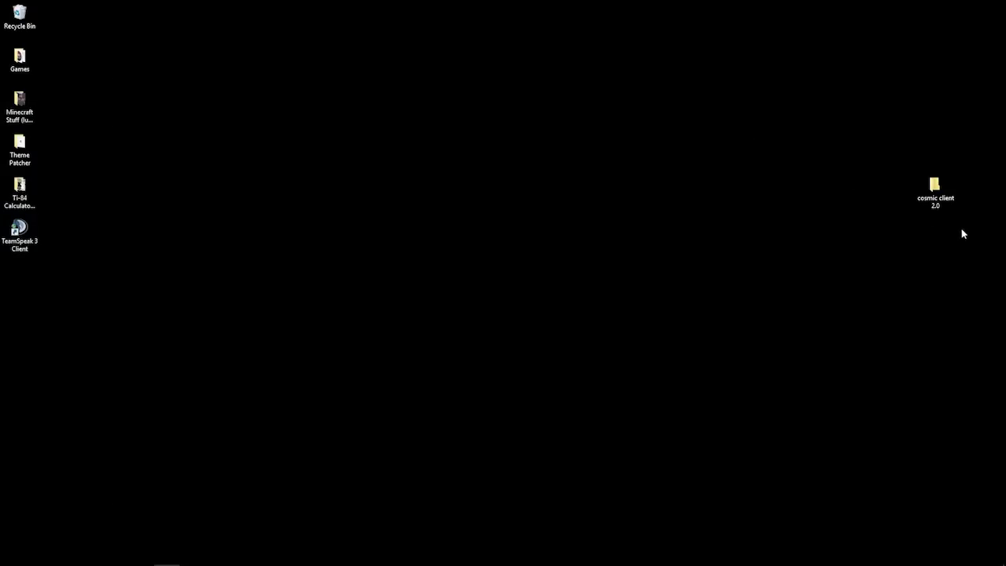
{"action": "double_click", "coordinate": [934, 188]}
{"action": "left_click_drag", "start_coordinate": [402, 103], "coordinate": [532, 89]}
{"action": "left_click", "coordinate": [400, 137]}
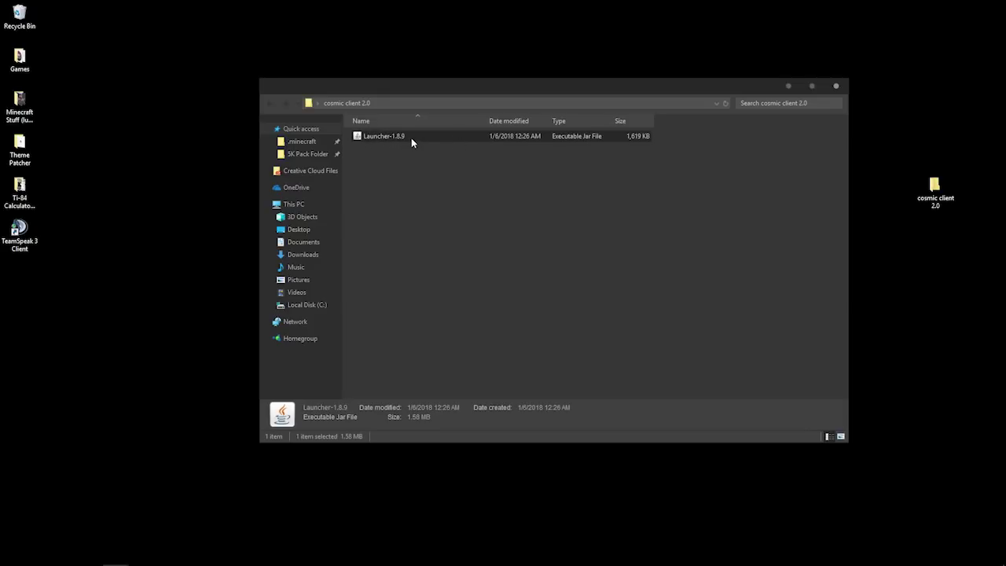
{"action": "double_click", "coordinate": [411, 137]}
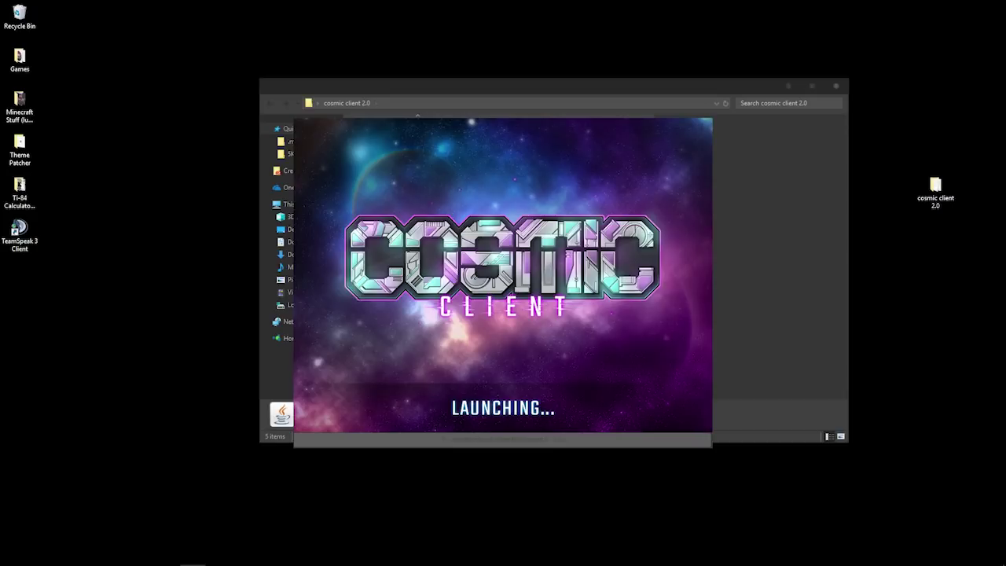
{"action": "mouse_move", "coordinate": [195, 558]}
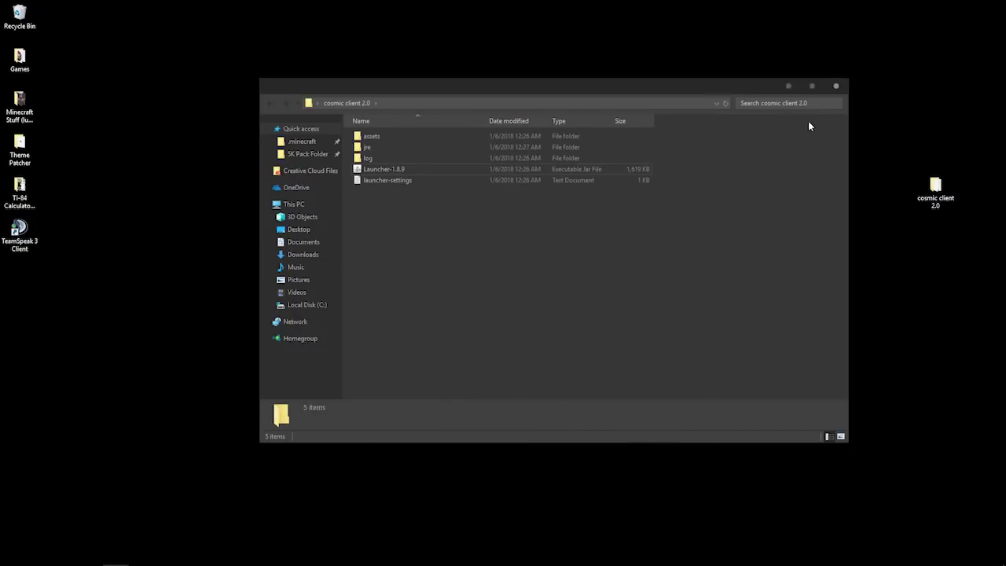
Step: Close the folder window and delete the cosmic client 2.0 folder from the desktop
{"action": "left_click", "coordinate": [836, 87]}
{"action": "left_click_drag", "start_coordinate": [955, 140], "coordinate": [914, 260]}
{"action": "key", "text": "Delete"}
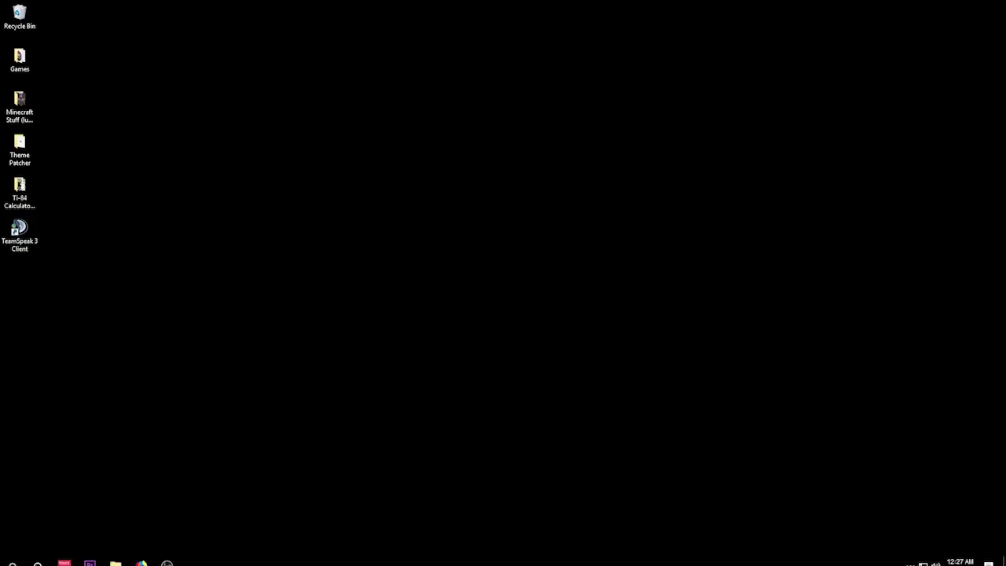
Step: Open File Explorer on the CCV2 folder and open the launcher-settings file
{"action": "left_click", "coordinate": [115, 555]}
{"action": "left_click_drag", "start_coordinate": [361, 87], "coordinate": [645, 86]}
{"action": "left_click_drag", "start_coordinate": [602, 285], "coordinate": [603, 258]}
{"action": "left_click_drag", "start_coordinate": [577, 81], "coordinate": [557, 72]}
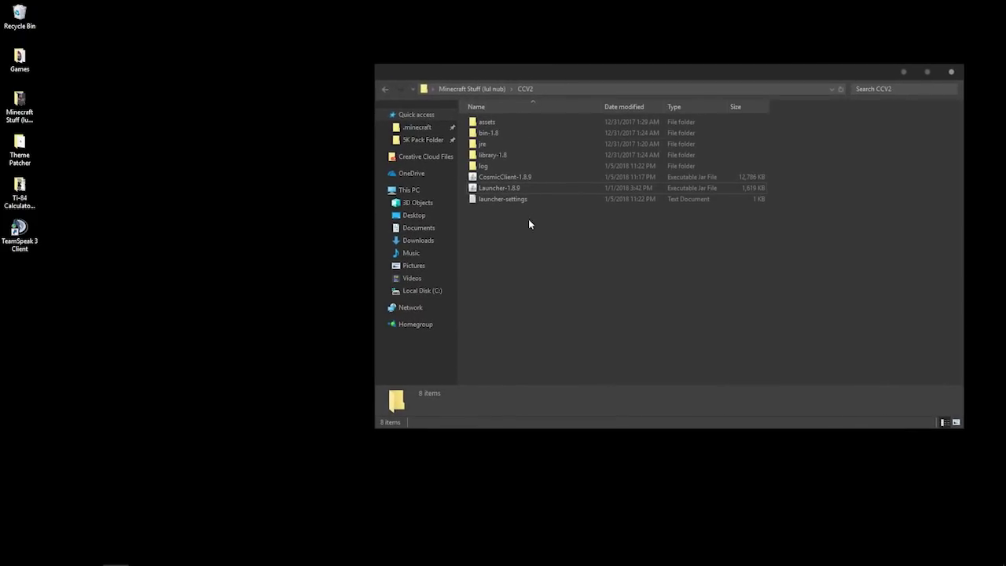
{"action": "mouse_move", "coordinate": [223, 539]}
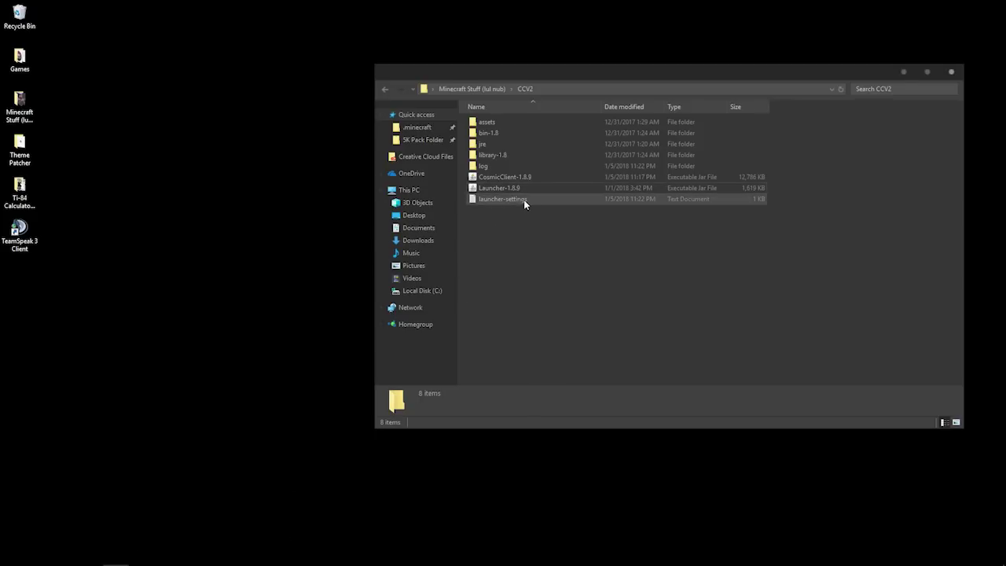
{"action": "mouse_move", "coordinate": [513, 199]}
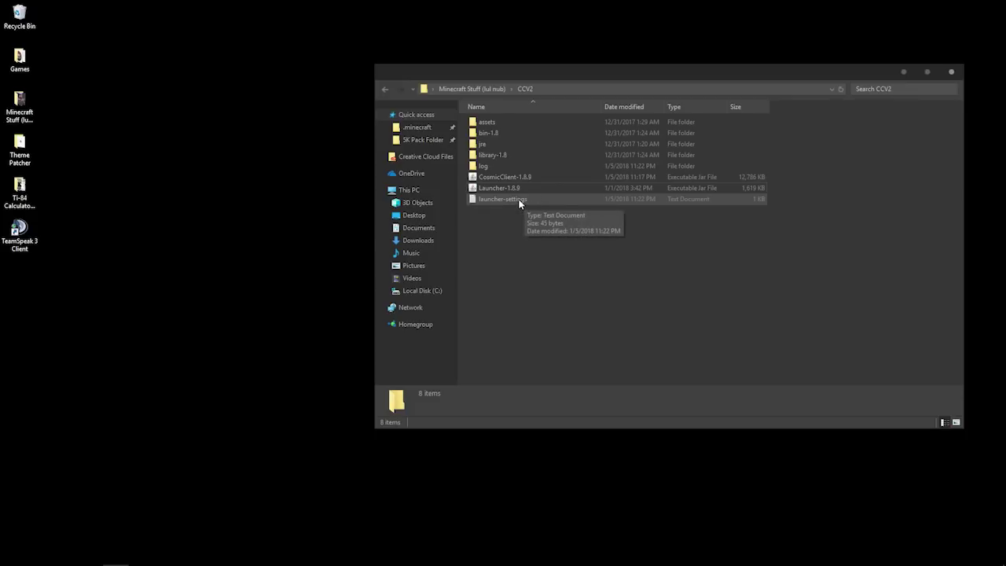
{"action": "double_click", "coordinate": [493, 199]}
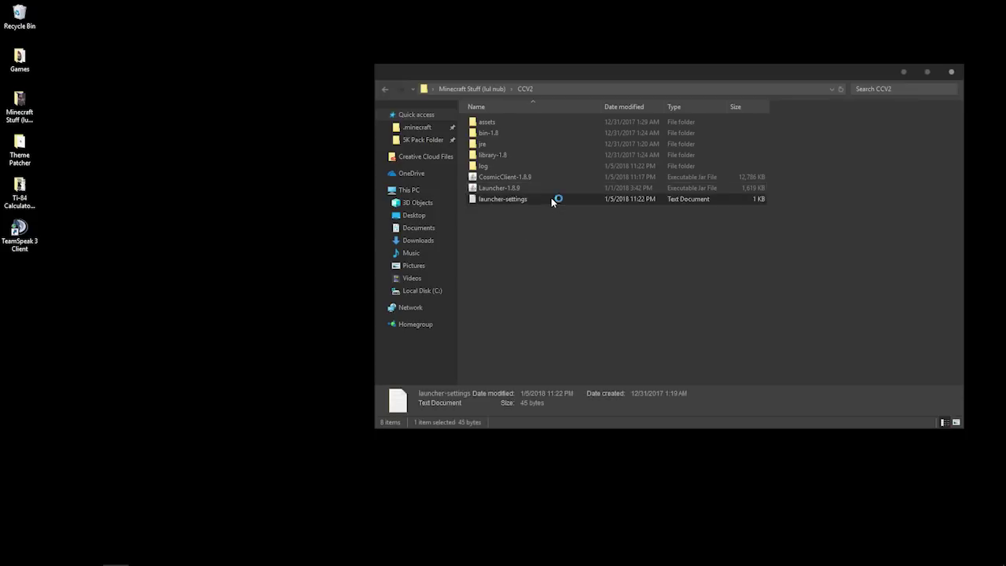
Step: Highlight the video:true setting in launcher-settings
{"action": "left_click_drag", "start_coordinate": [136, 153], "coordinate": [93, 151]}
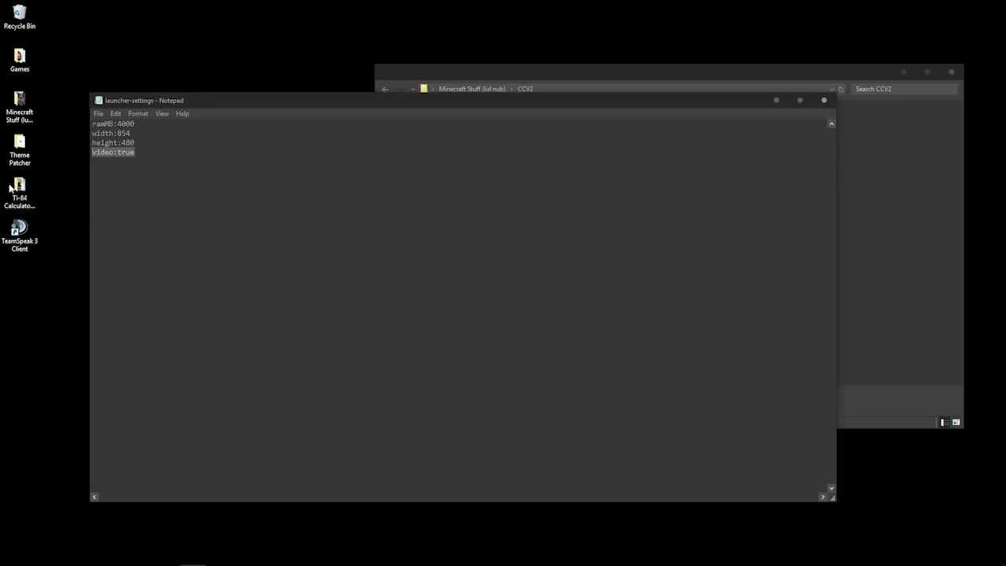
{"action": "left_click_drag", "start_coordinate": [135, 153], "coordinate": [120, 152]}
{"action": "left_click", "coordinate": [156, 152]}
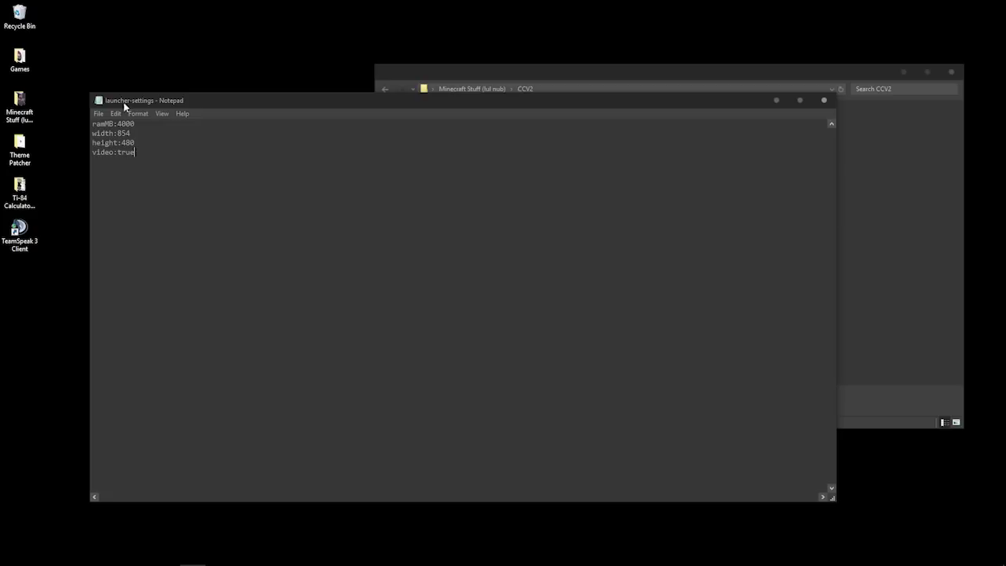
Step: Highlight the ramMB value 4000, then close Notepad without saving changes
{"action": "key", "text": "Up"}
{"action": "key", "text": "Up"}
{"action": "key", "text": "Up"}
{"action": "key", "text": "ctrl+shift+Left"}
{"action": "key", "text": "ctrl+shift+Left"}
{"action": "key", "text": "Home"}
{"action": "key", "text": "End"}
{"action": "key", "text": "shift+Left"}
{"action": "key", "text": "shift+Left"}
{"action": "key", "text": "shift+Left"}
{"action": "key", "text": "shift+Right"}
{"action": "key", "text": "End"}
{"action": "key", "text": "shift+Left"}
{"action": "key", "text": "shift+Left"}
{"action": "key", "text": "shift+Left"}
{"action": "left_click", "coordinate": [135, 143]}
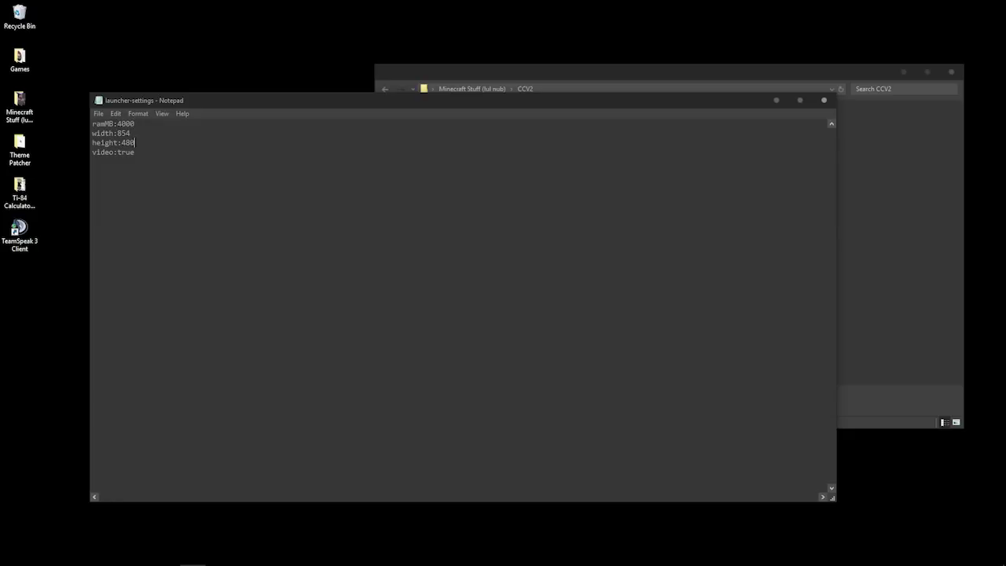
{"action": "left_click", "coordinate": [823, 103]}
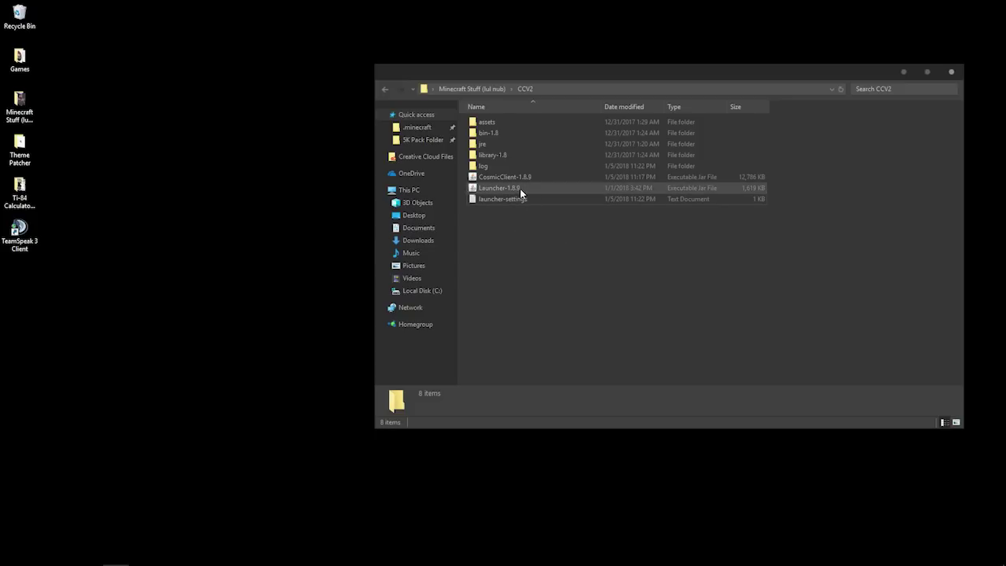
Step: Run Launcher-1.8.9 from the CCV2 folder so Cosmic Client 2.0.2 starts loading assets
{"action": "left_click", "coordinate": [491, 191]}
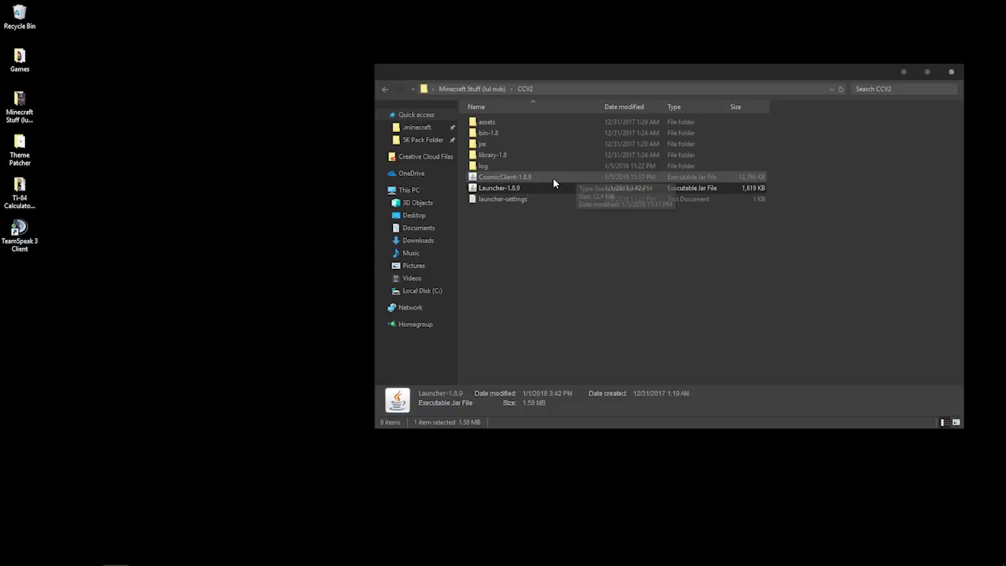
{"action": "double_click", "coordinate": [512, 189]}
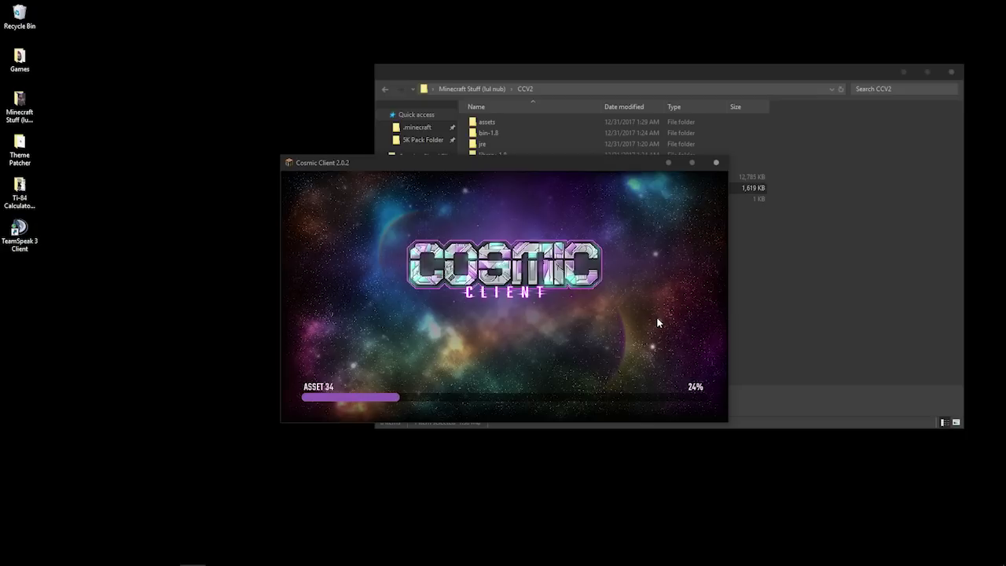
{"action": "mouse_move", "coordinate": [204, 564]}
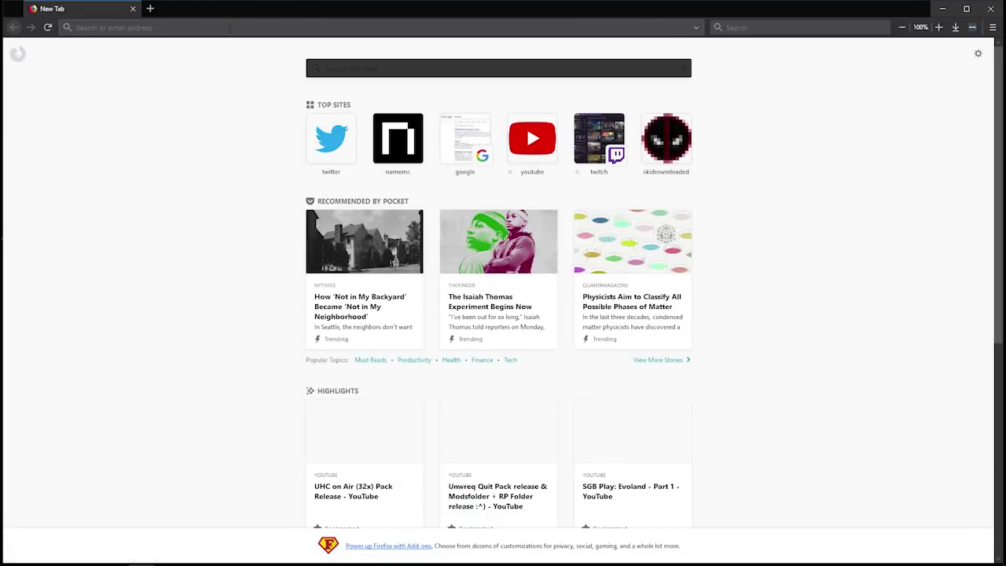
Step: Read the VERSION 2.0.2 and 2.0.1 notes on cosmicclient.com's changelog, then close Firefox
{"action": "type", "text": "cosmicc"}
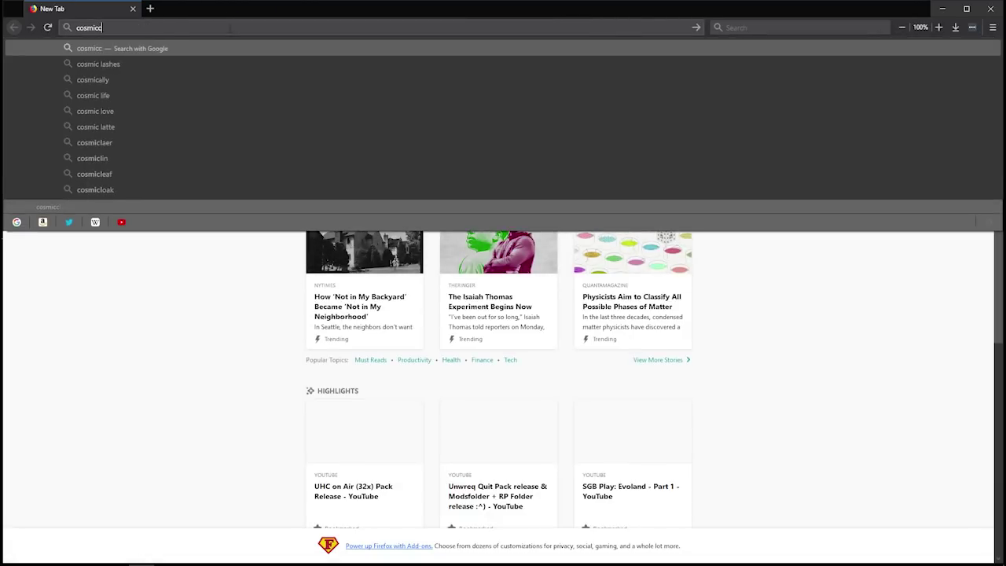
{"action": "type", "text": "lient.c"}
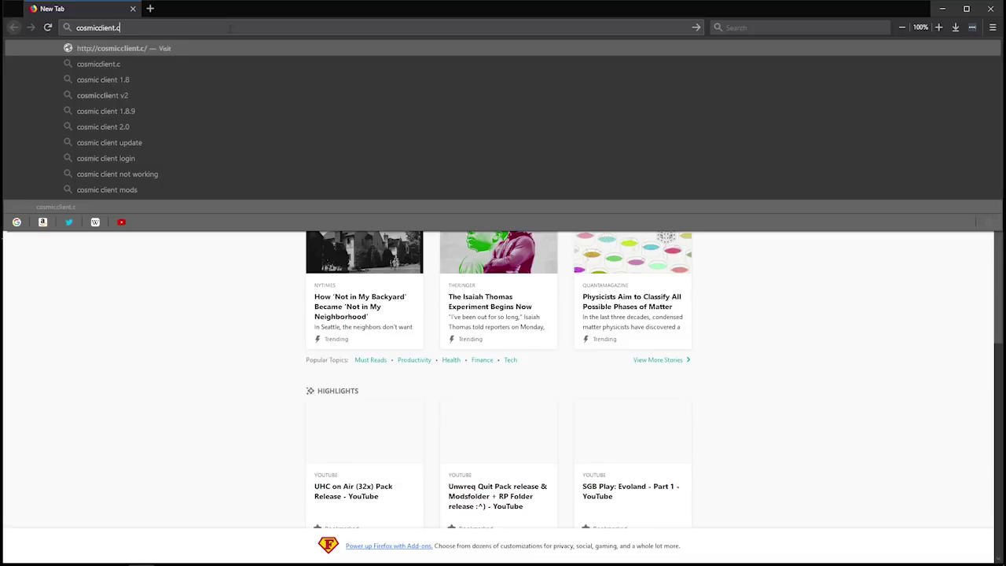
{"action": "type", "text": "om"}
{"action": "key", "text": "Return"}
{"action": "left_click", "coordinate": [655, 157]}
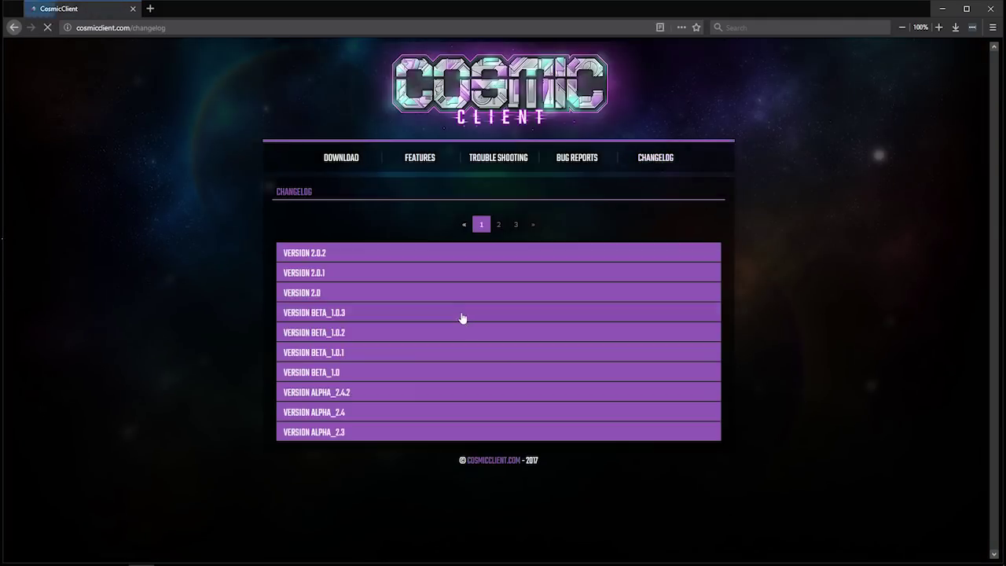
{"action": "left_click", "coordinate": [456, 253]}
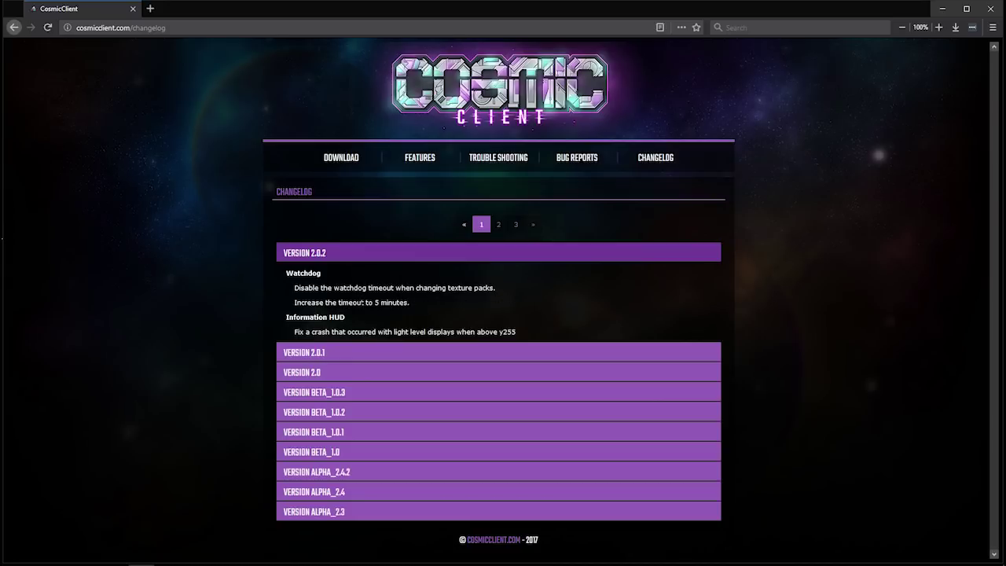
{"action": "left_click", "coordinate": [369, 357]}
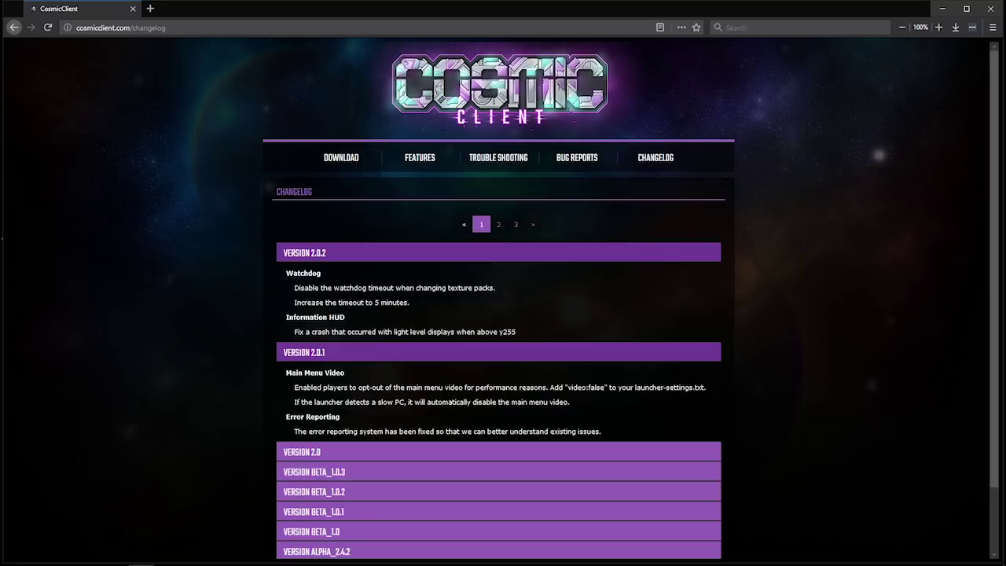
{"action": "left_click", "coordinate": [475, 354]}
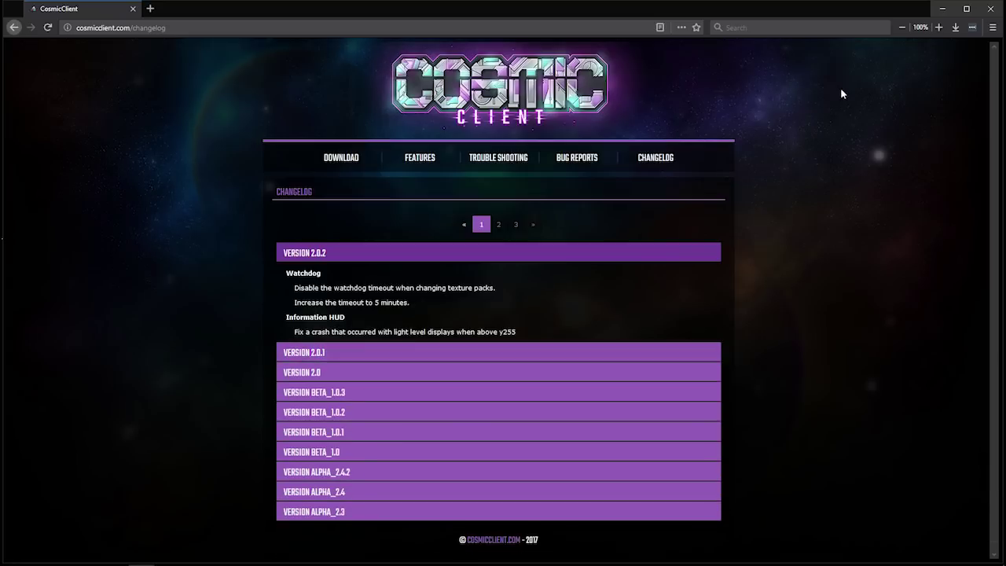
{"action": "left_click", "coordinate": [994, 9]}
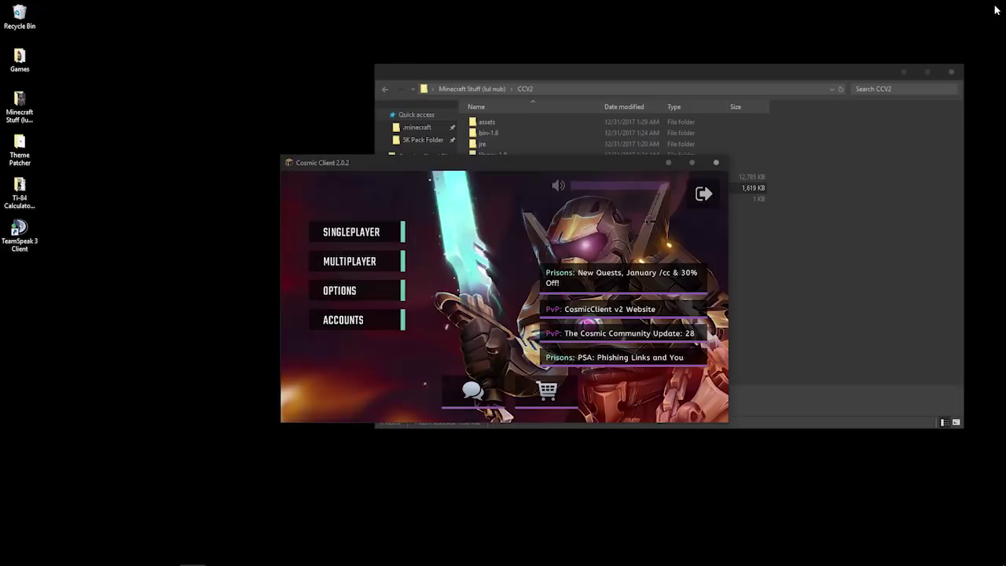
Step: Shift the launcher window left, bring the CCV2 folder forward, and select Launcher-1.8.9
{"action": "left_click_drag", "start_coordinate": [642, 166], "coordinate": [456, 159]}
{"action": "left_click", "coordinate": [654, 264]}
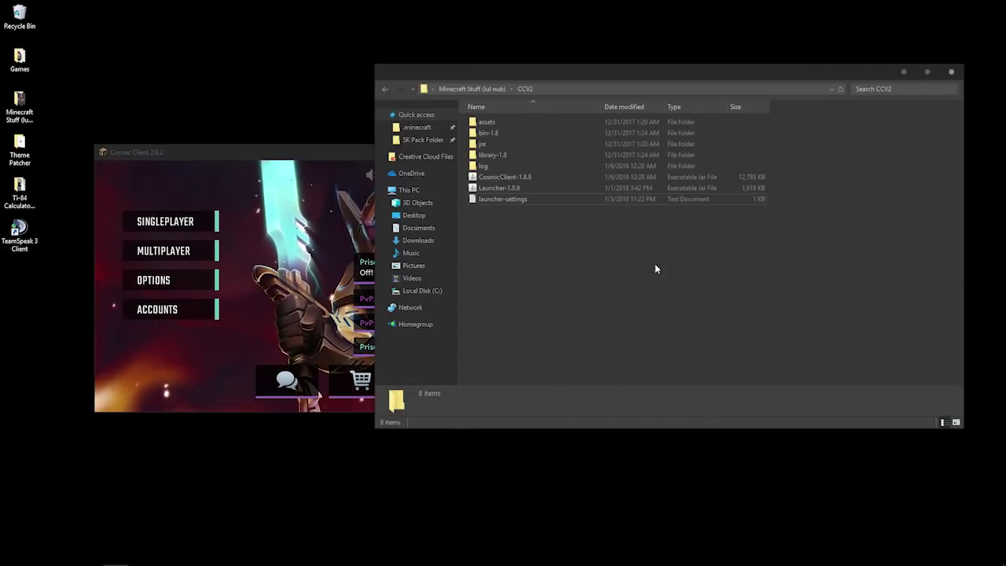
{"action": "left_click_drag", "start_coordinate": [655, 263], "coordinate": [537, 83]}
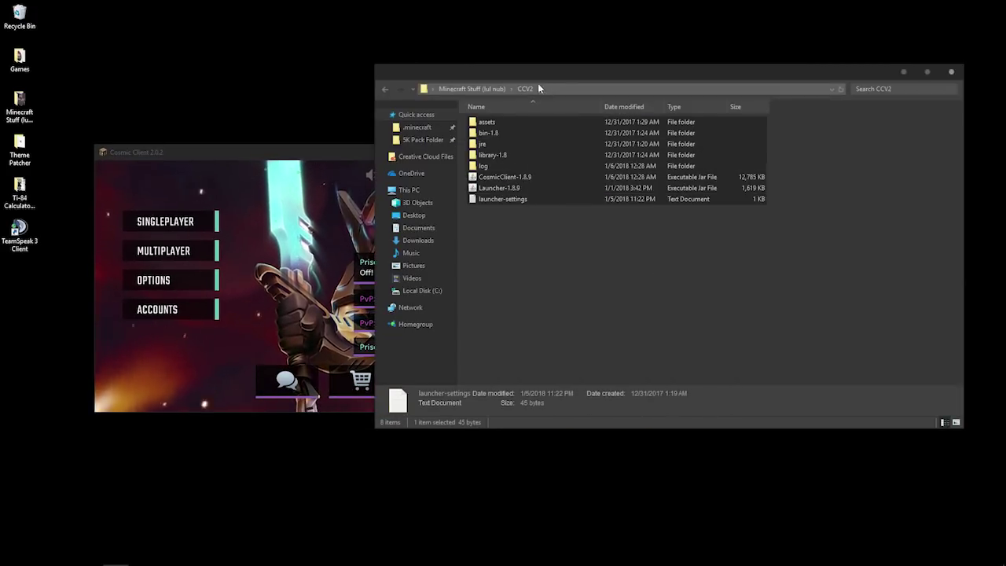
{"action": "left_click", "coordinate": [550, 284]}
{"action": "left_click", "coordinate": [496, 187]}
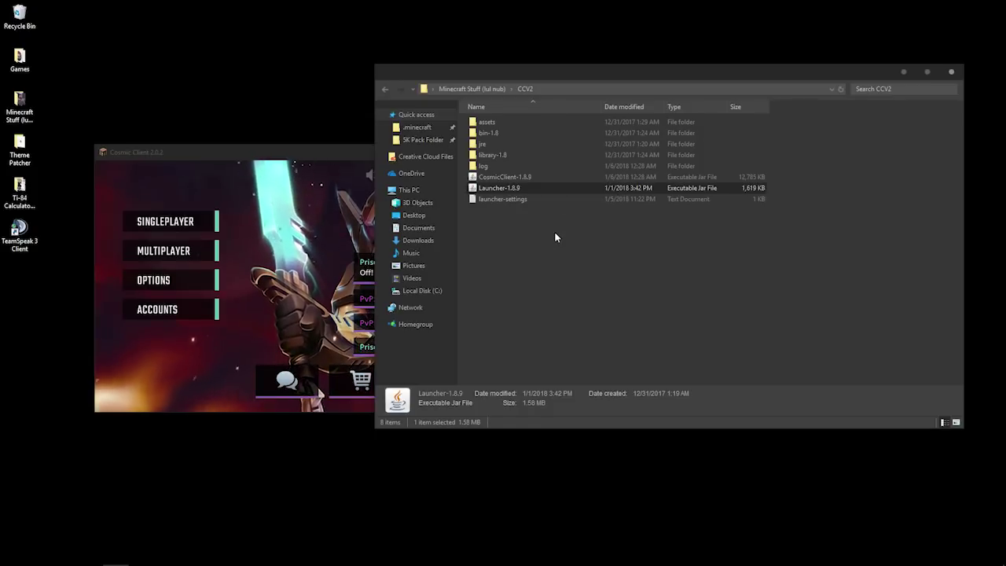
{"action": "left_click", "coordinate": [504, 188]}
{"action": "left_click", "coordinate": [553, 187]}
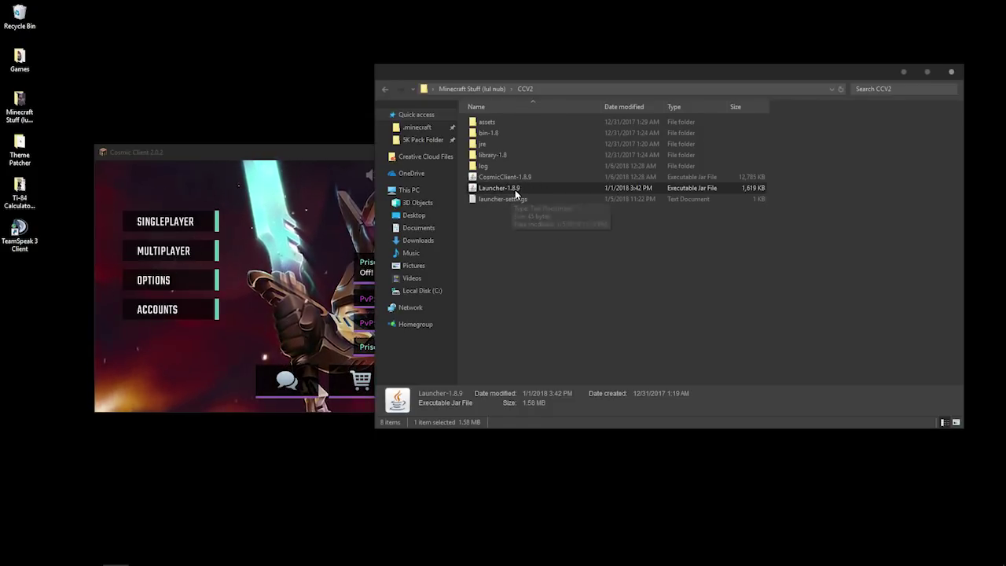